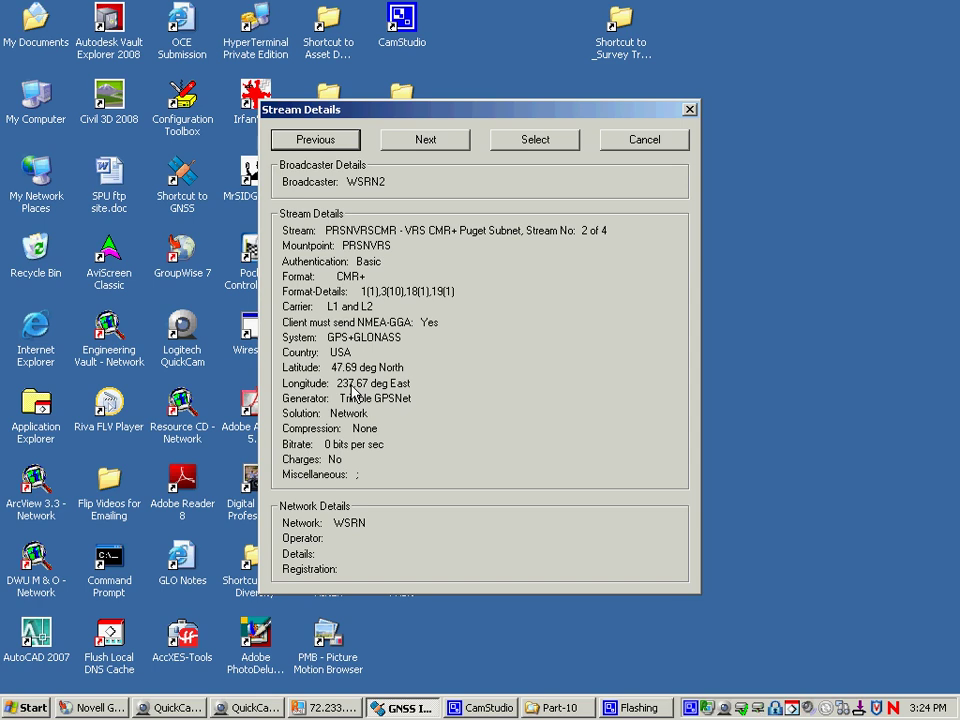
Step: Cancel the PRSNVRS Stream Details window to return to the main window
{"action": "left_click", "coordinate": [632, 142]}
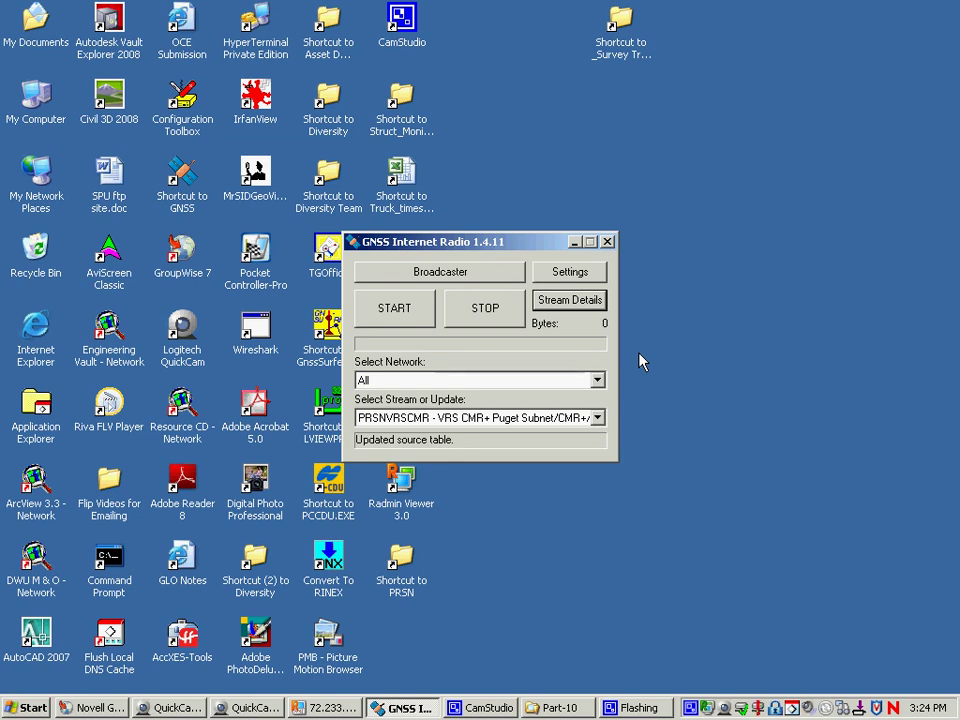
Step: In Settings, confirm the manual GGA position of latitude 47.4 and longitude -122.4
{"action": "left_click", "coordinate": [571, 272]}
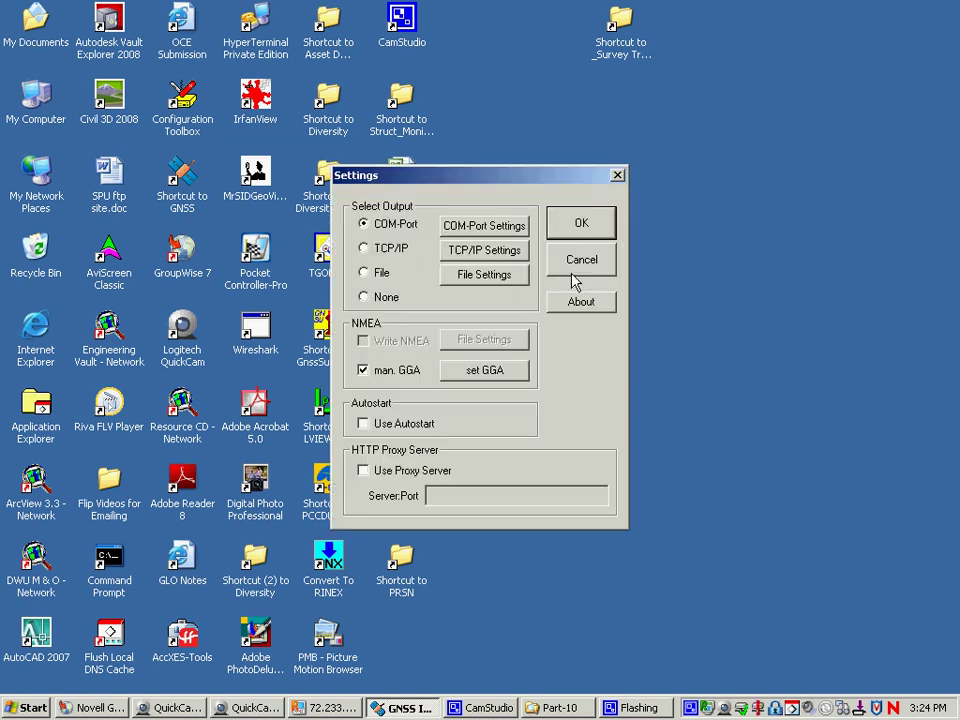
{"action": "left_click", "coordinate": [455, 372]}
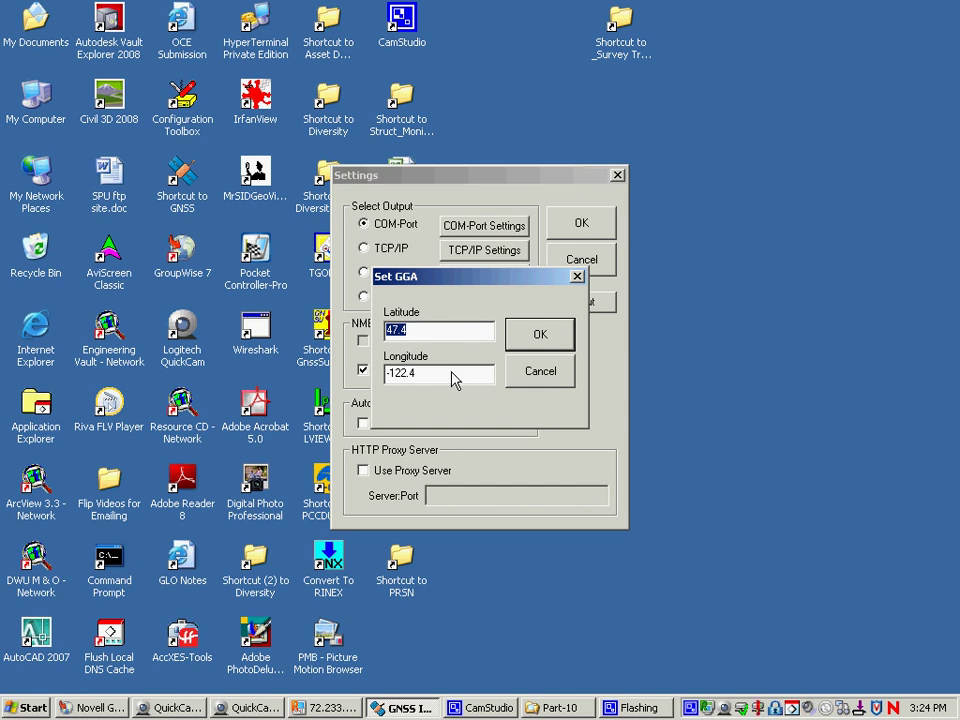
{"action": "left_click", "coordinate": [552, 379]}
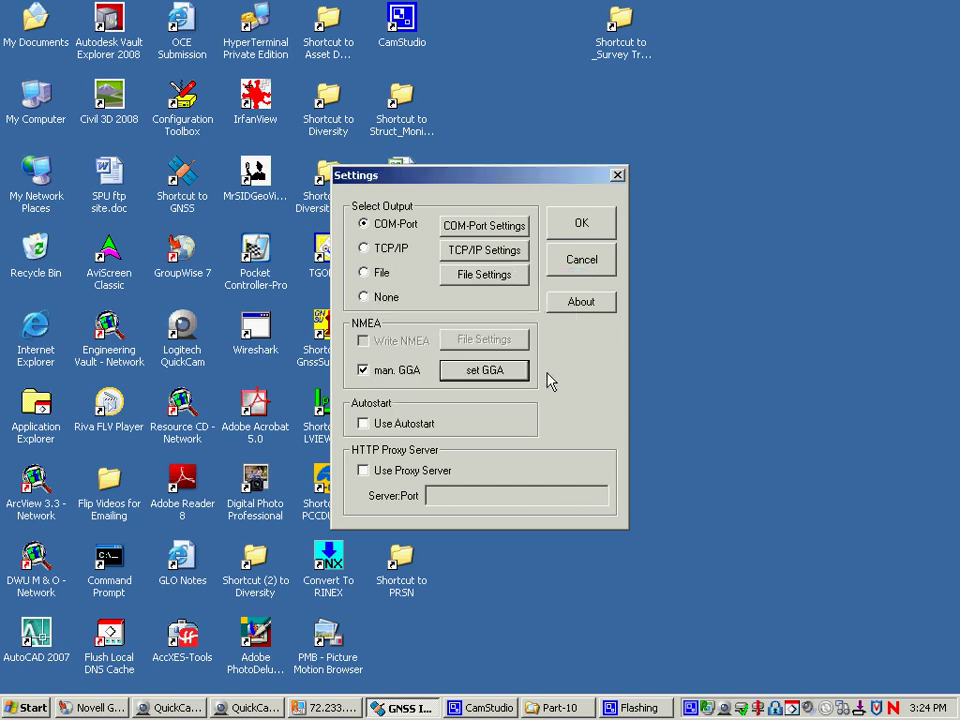
{"action": "left_click", "coordinate": [489, 373]}
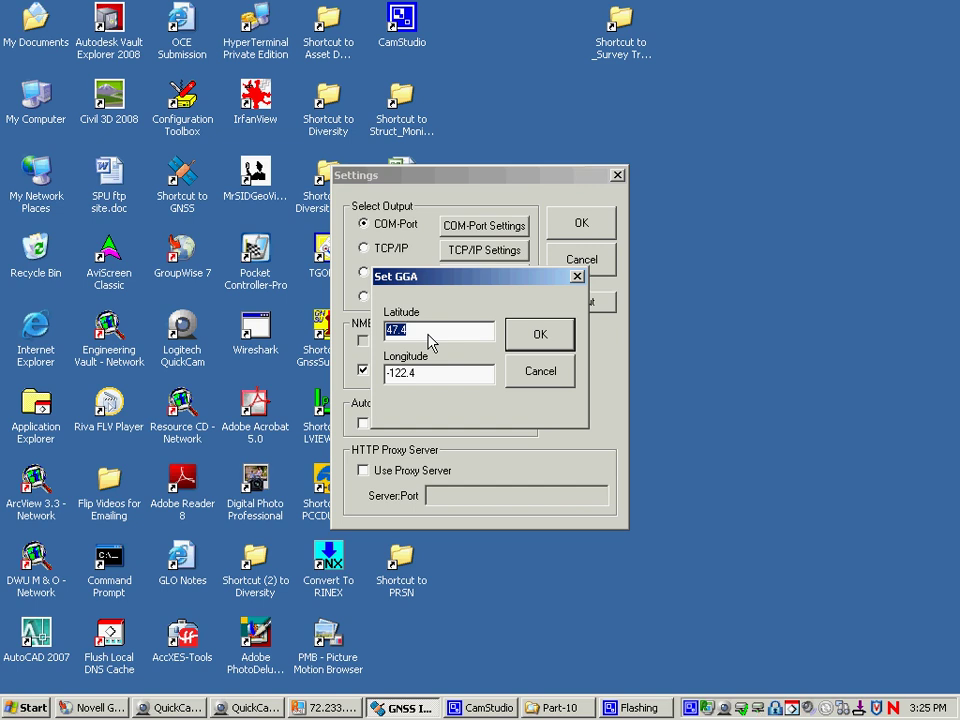
{"action": "left_click", "coordinate": [423, 383]}
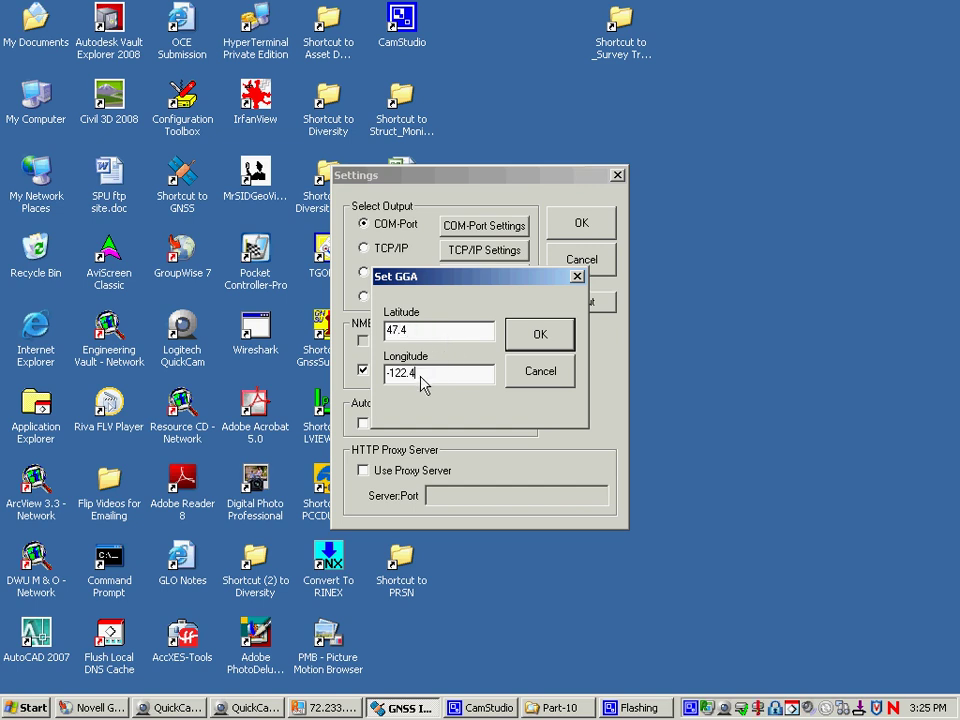
{"action": "left_click", "coordinate": [541, 334]}
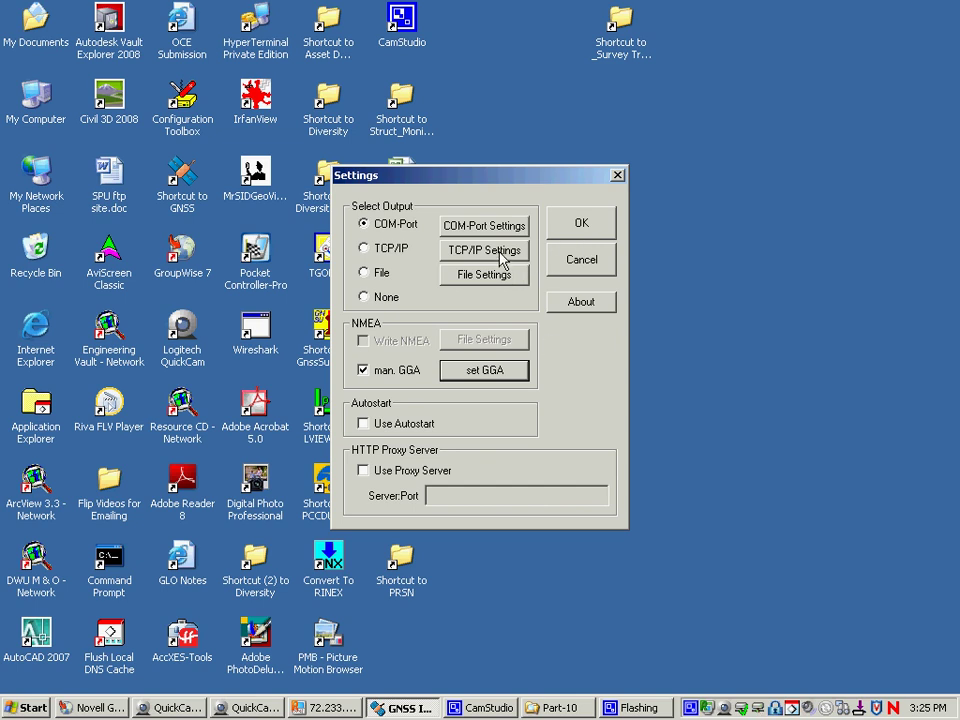
Step: Review the COM1 output at 19200 baud 8N1, then close Settings without changes
{"action": "left_click", "coordinate": [475, 233]}
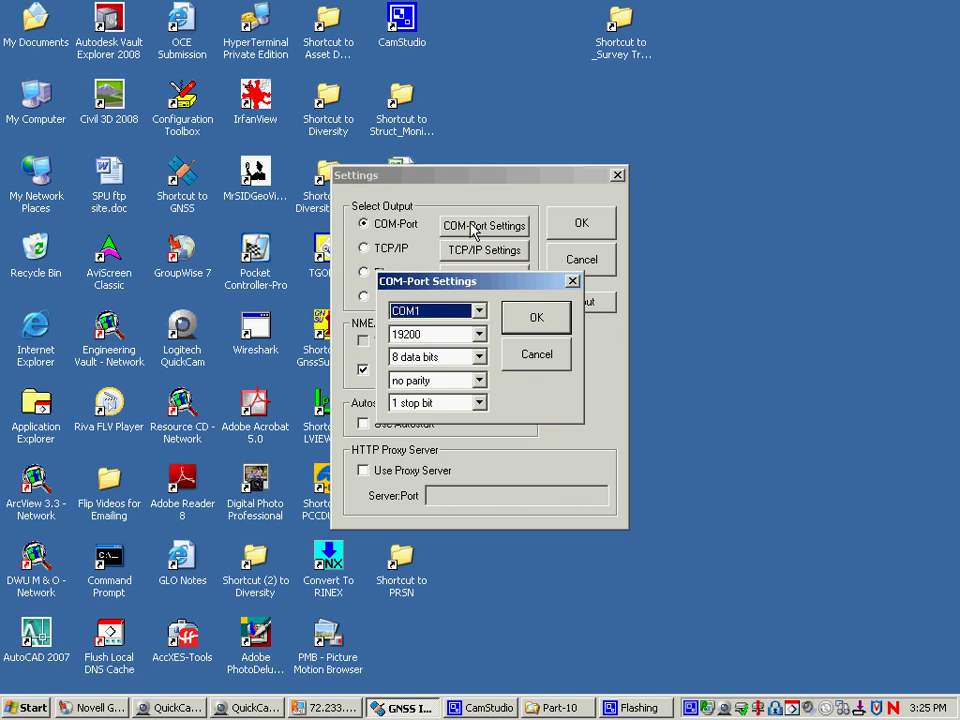
{"action": "left_click", "coordinate": [538, 358]}
{"action": "left_click", "coordinate": [483, 371]}
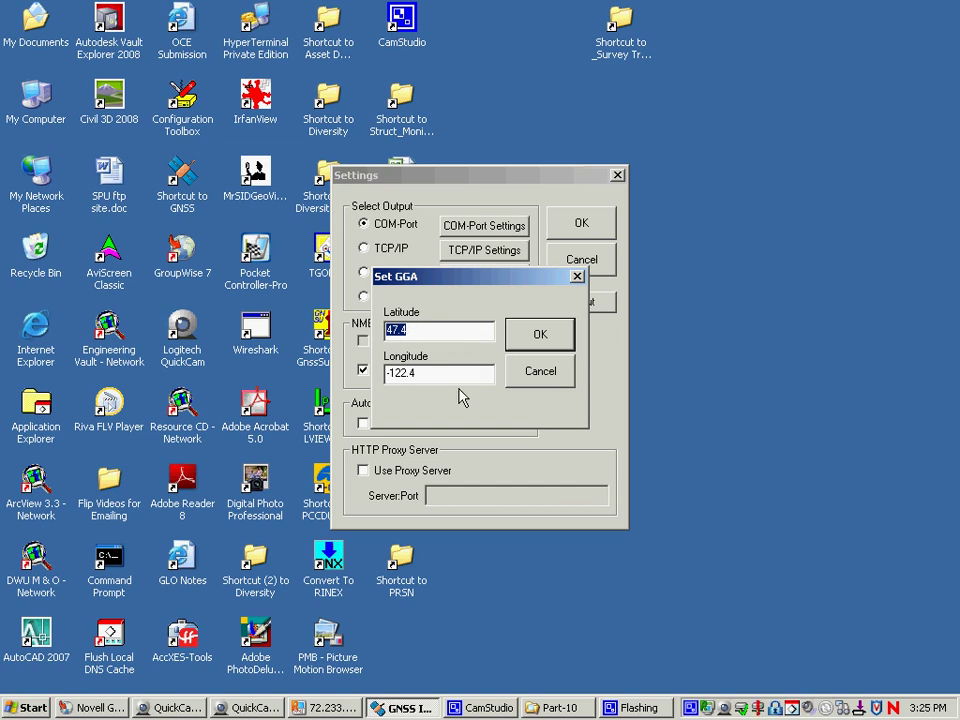
{"action": "left_click", "coordinate": [541, 382]}
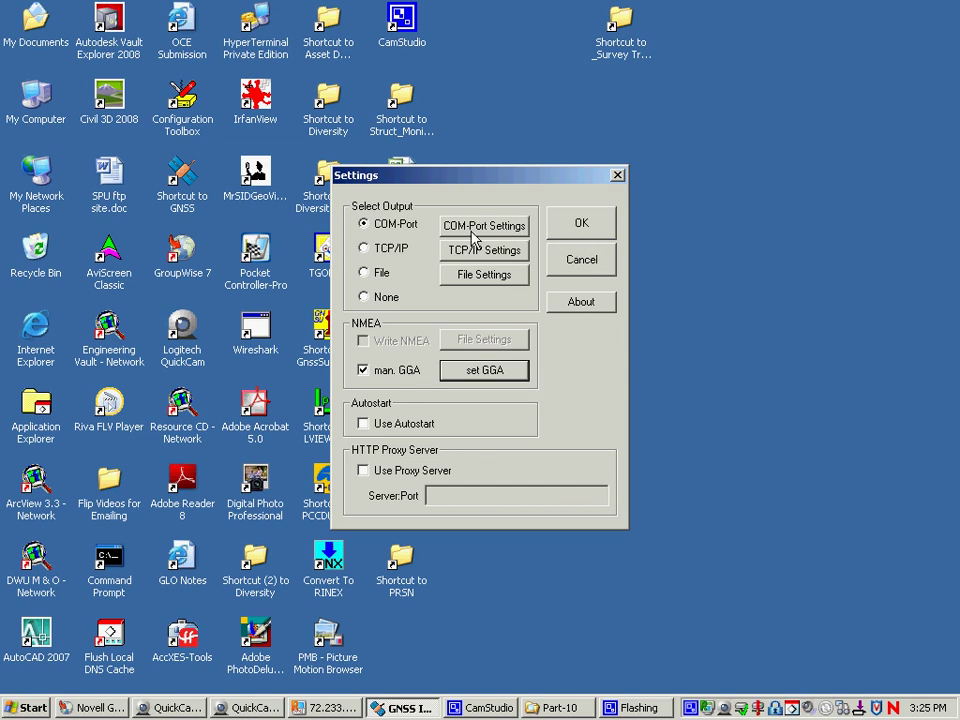
{"action": "left_click", "coordinate": [598, 236]}
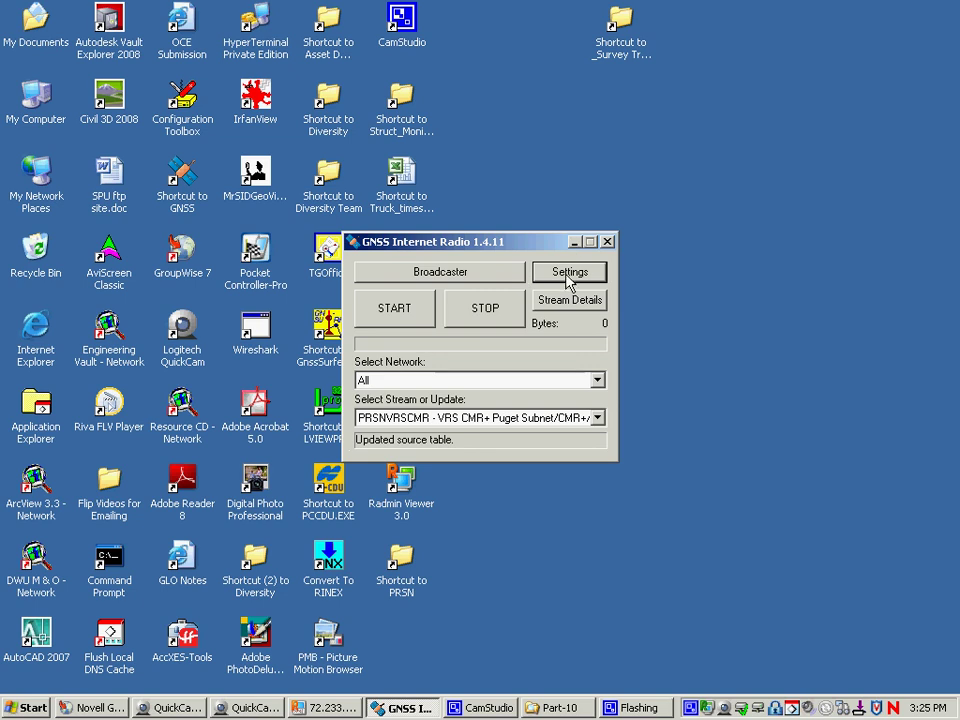
Step: Accept the Settings and Broadcaster details, then start streaming PRSNVRSCMR corrections to COM1
{"action": "left_click", "coordinate": [568, 279]}
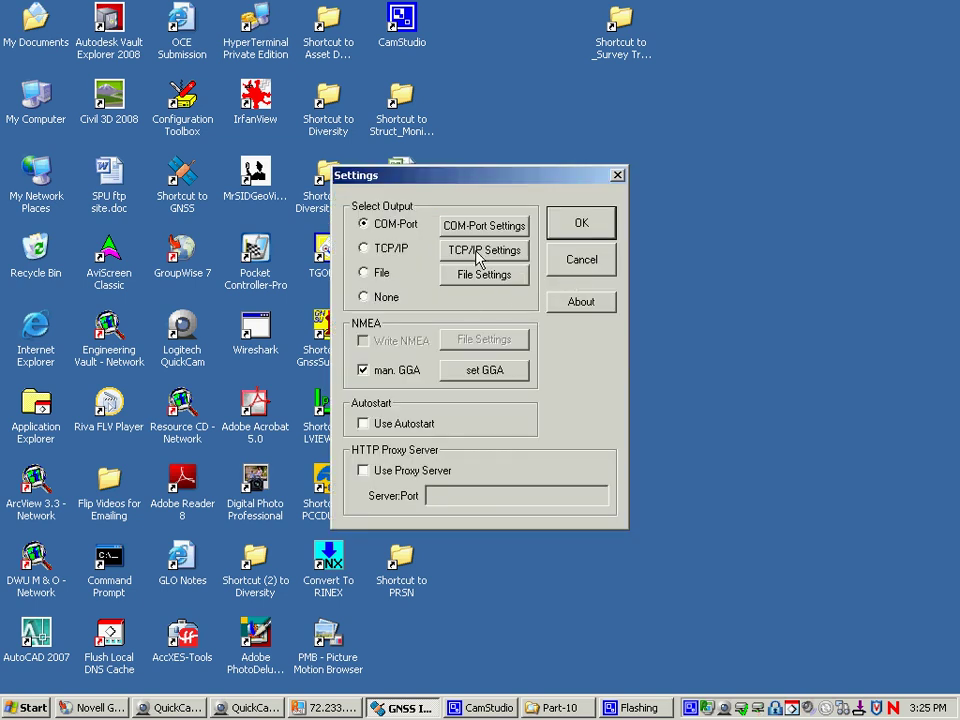
{"action": "left_click", "coordinate": [580, 226]}
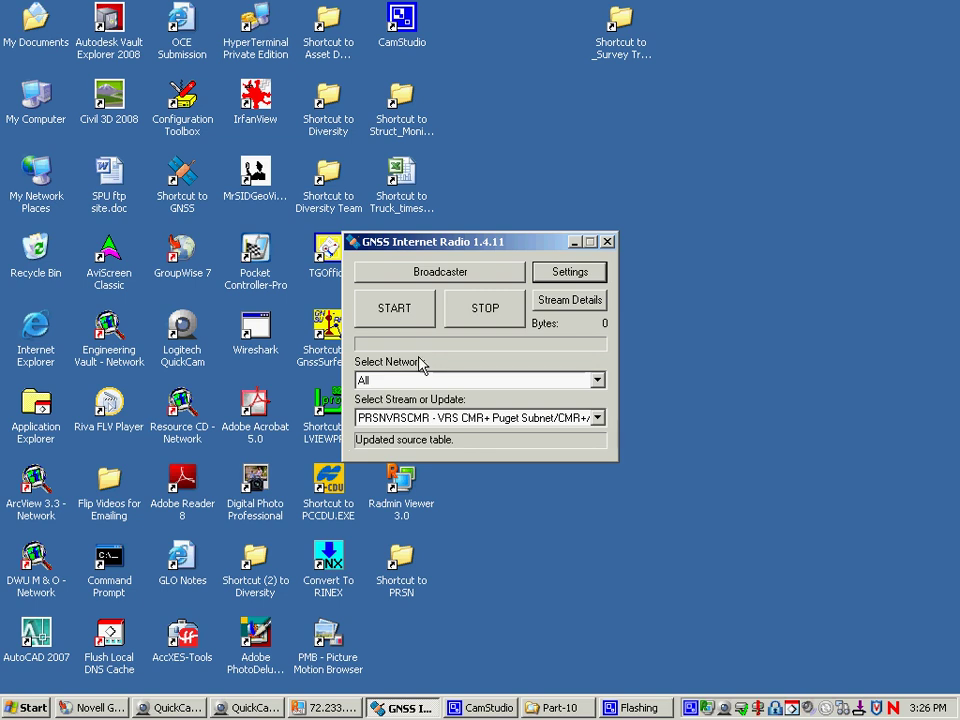
{"action": "left_click", "coordinate": [411, 267]}
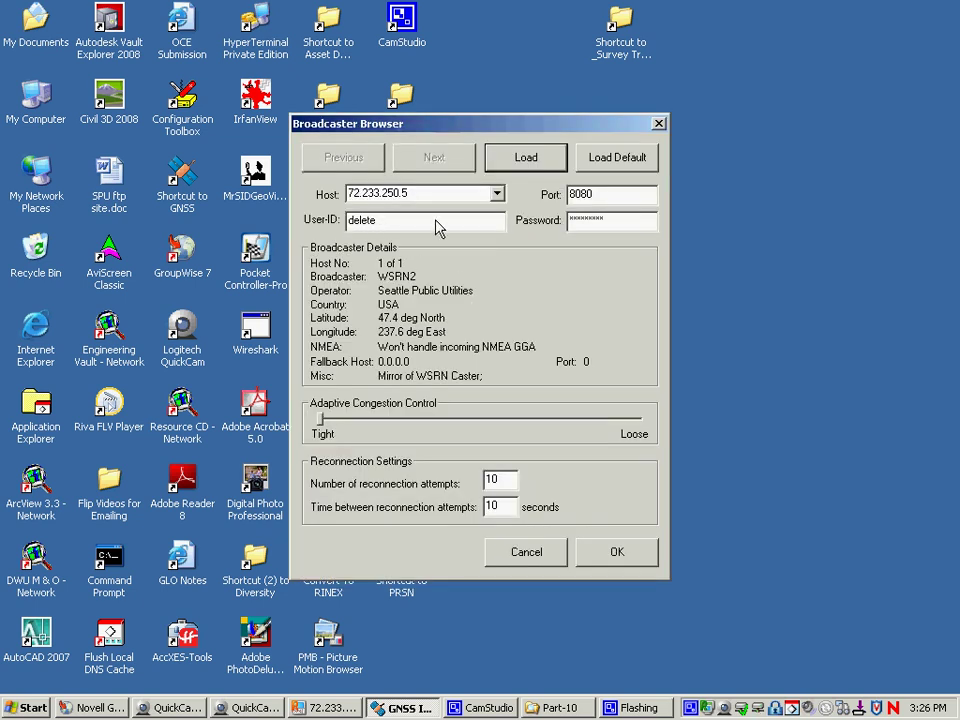
{"action": "left_click", "coordinate": [606, 557]}
{"action": "left_click", "coordinate": [394, 314]}
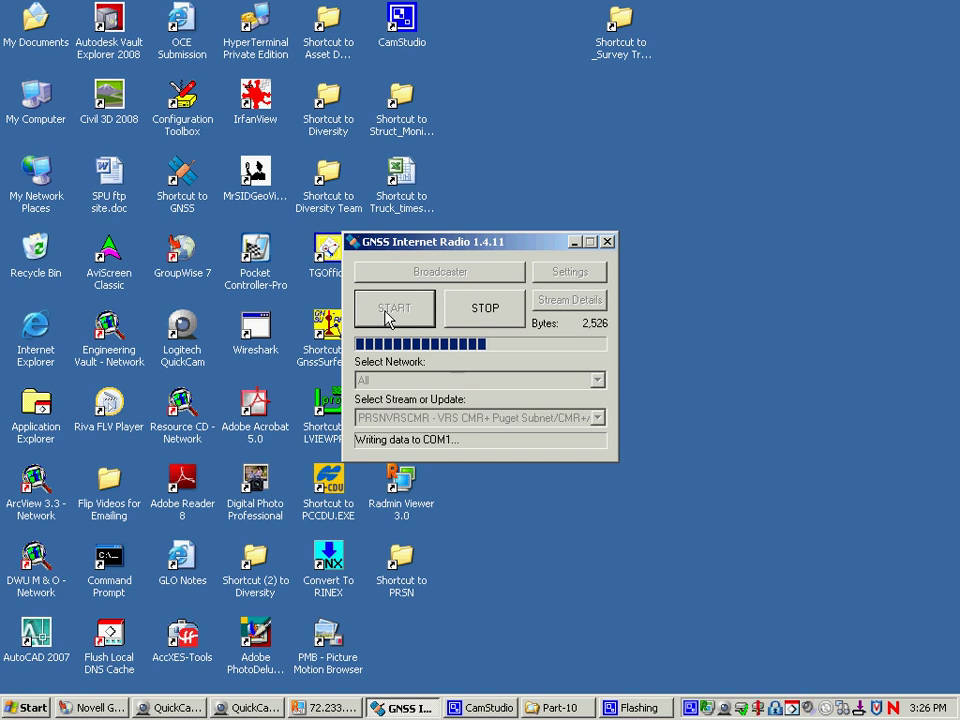
Step: Unlock the caster server with the Administrator password, check PRSNVRS users, then minimize the caster
{"action": "left_click", "coordinate": [321, 714]}
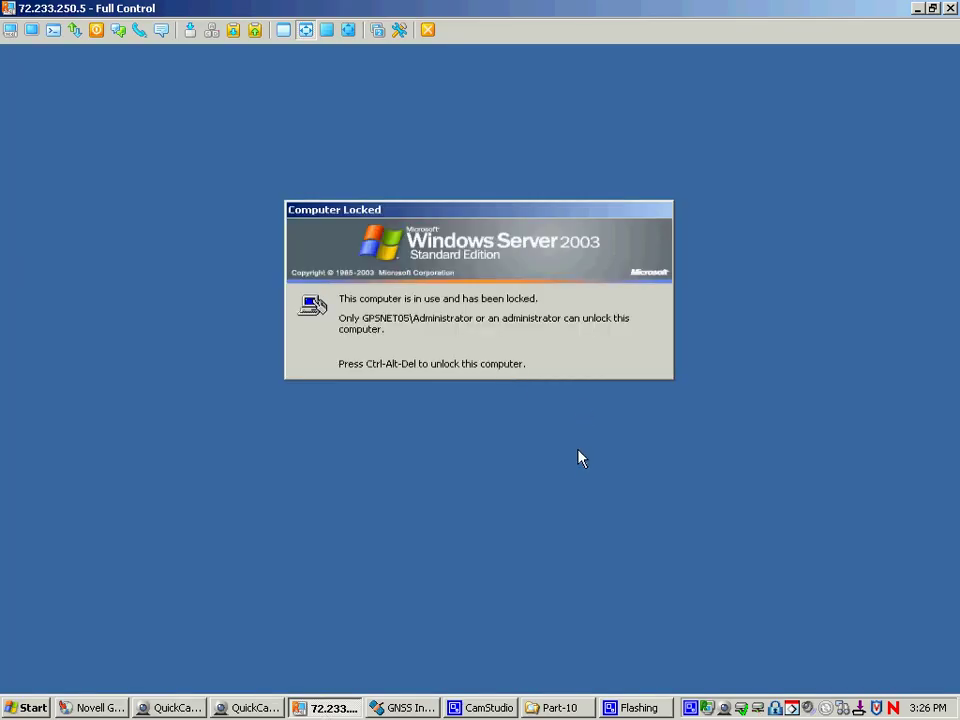
{"action": "key", "text": "ctrl+alt+Delete"}
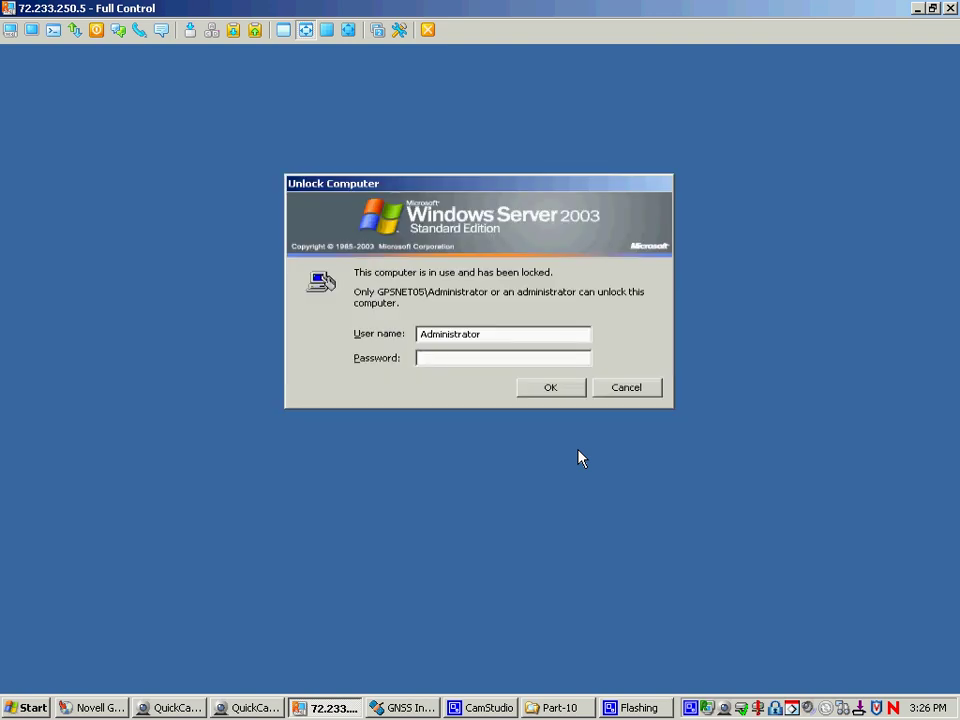
{"action": "type", "text": "********"}
{"action": "key", "text": "Return"}
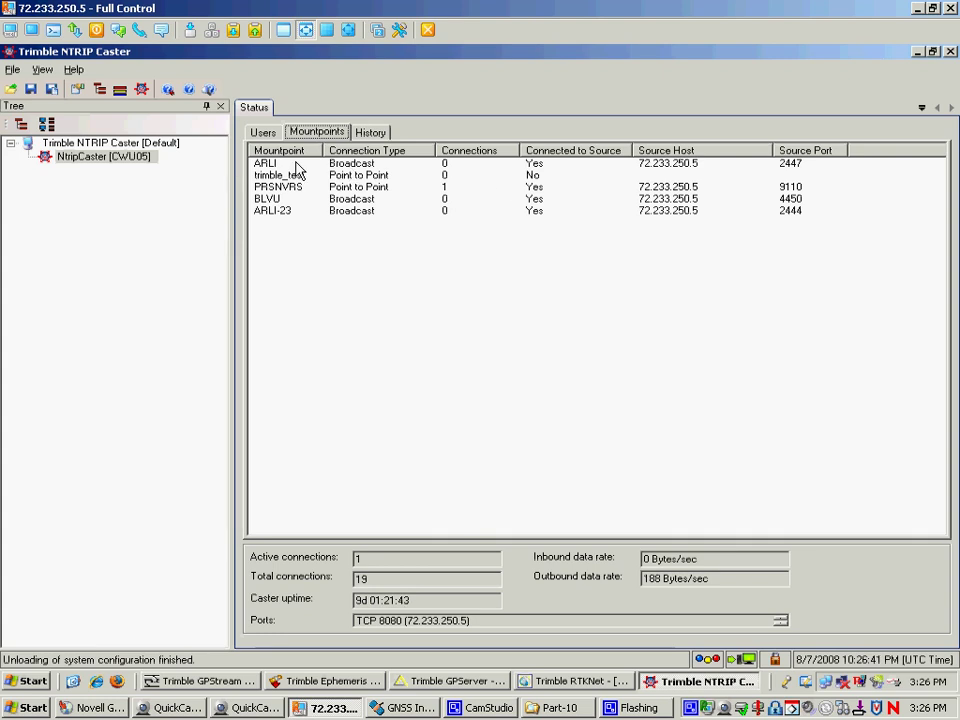
{"action": "left_click", "coordinate": [263, 132]}
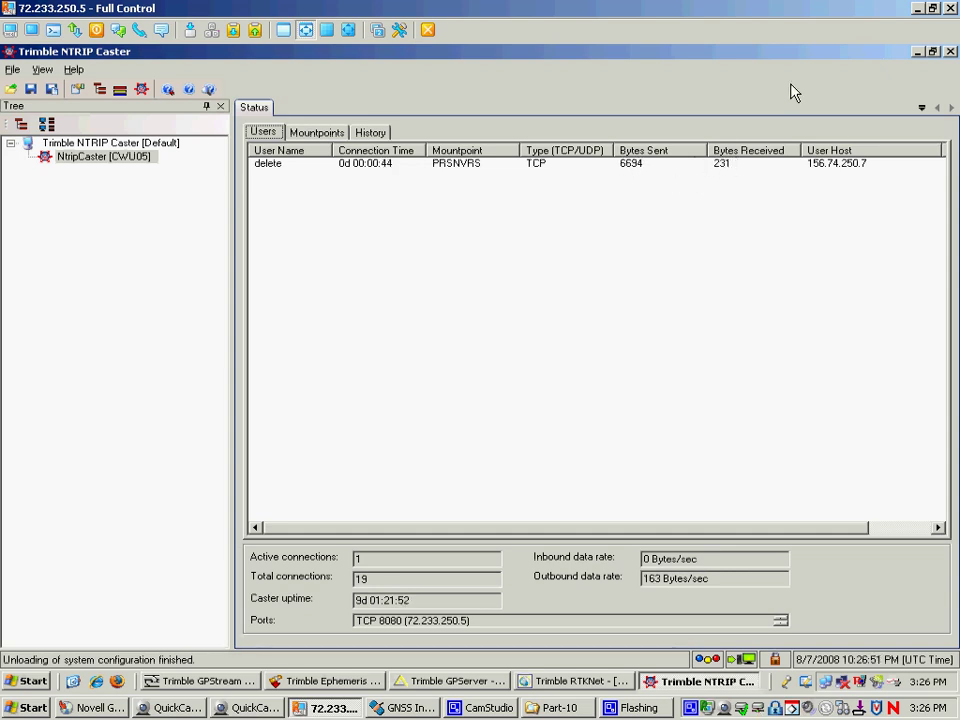
{"action": "left_click", "coordinate": [916, 52]}
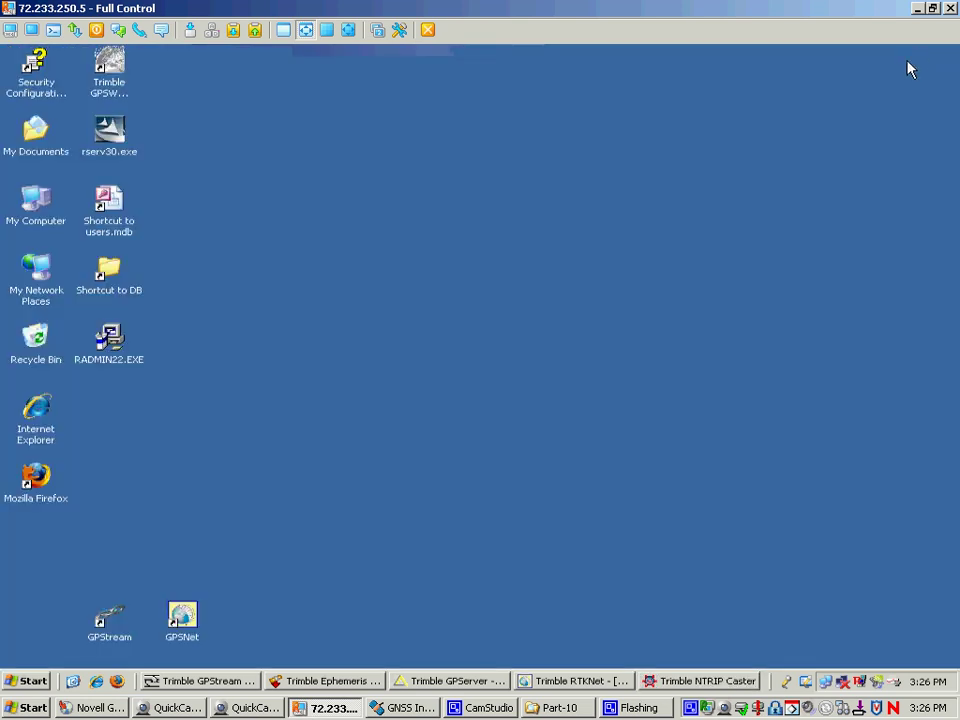
Step: Bring up Trimble RTKNet and zoom the GPSNet map out to the 40 km scale
{"action": "left_click", "coordinate": [545, 683]}
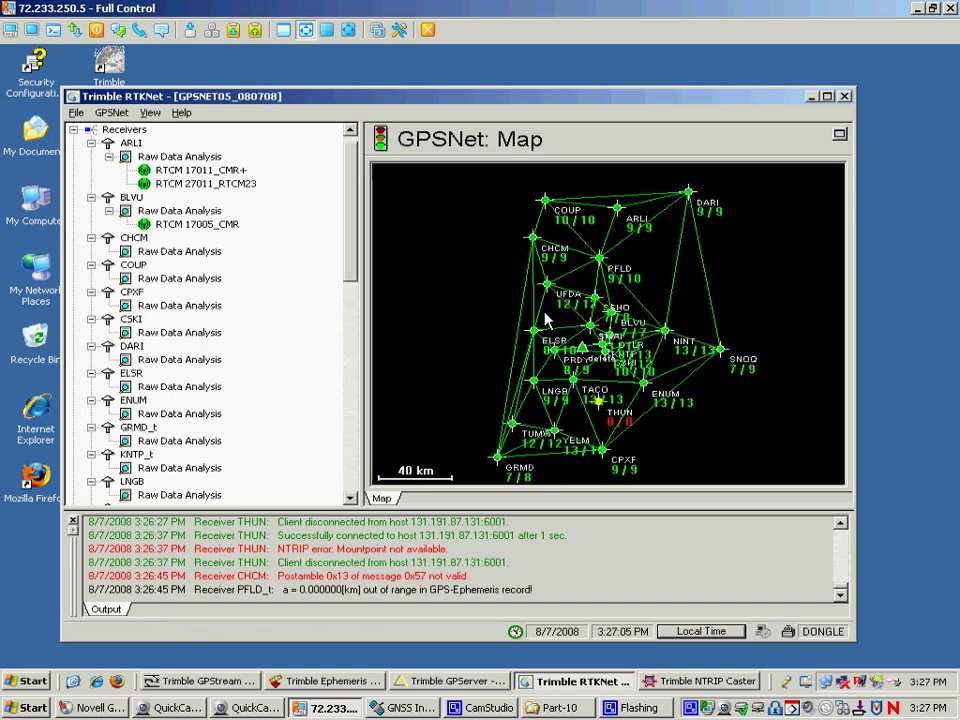
{"action": "left_click_drag", "start_coordinate": [600, 360], "coordinate": [634, 386]}
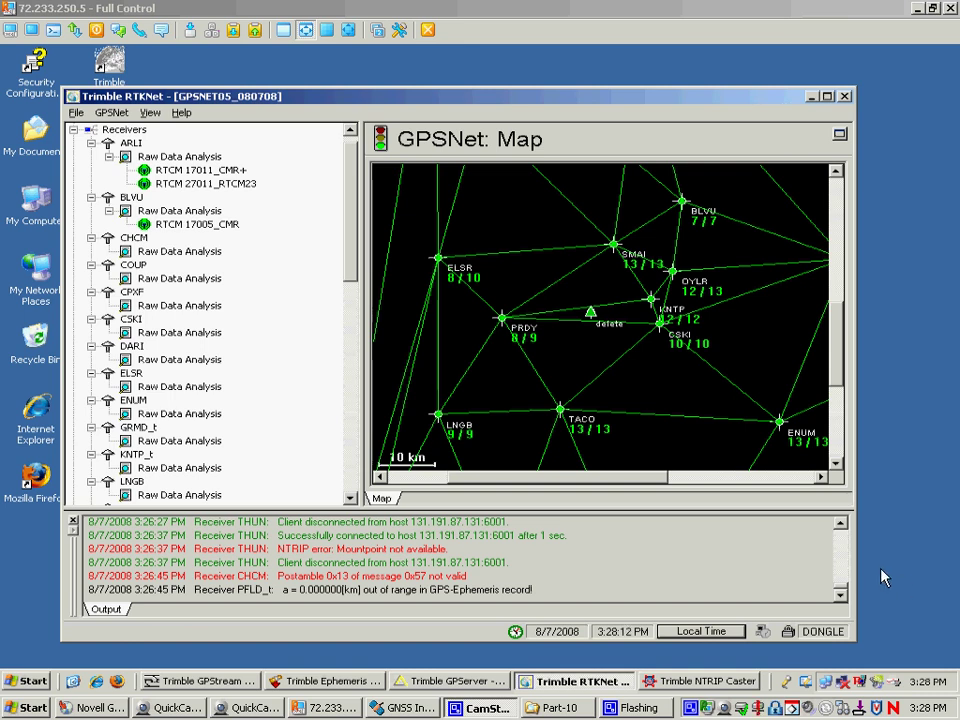
{"action": "scroll", "coordinate": [518, 268], "scroll_direction": "down", "scroll_amount": 2}
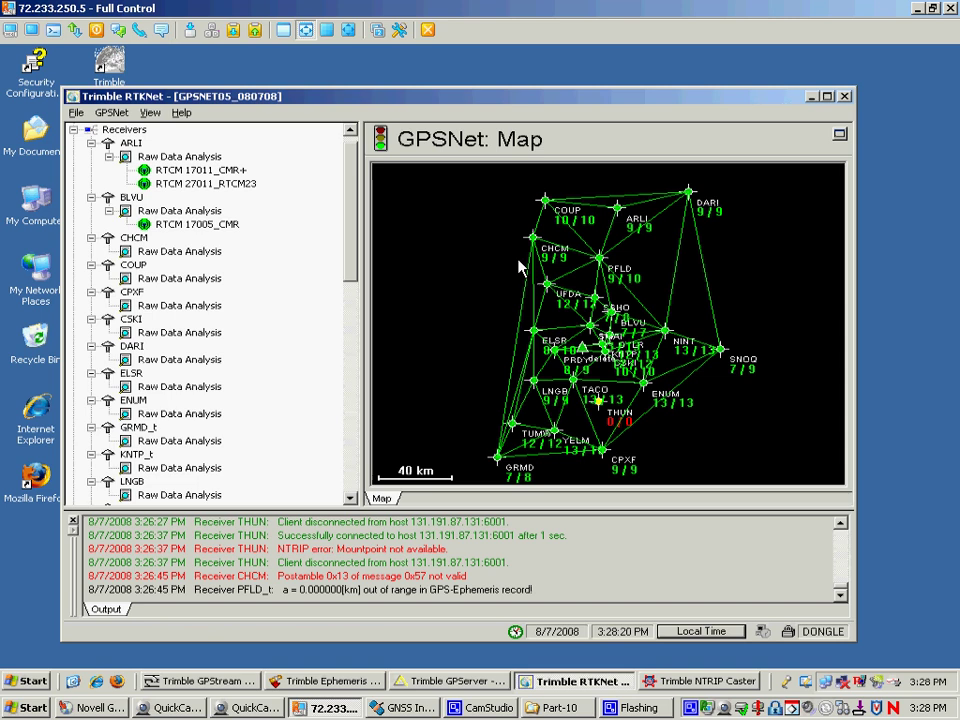
Step: Hide the remote session and stop the stream being written to COM1
{"action": "left_click", "coordinate": [917, 9]}
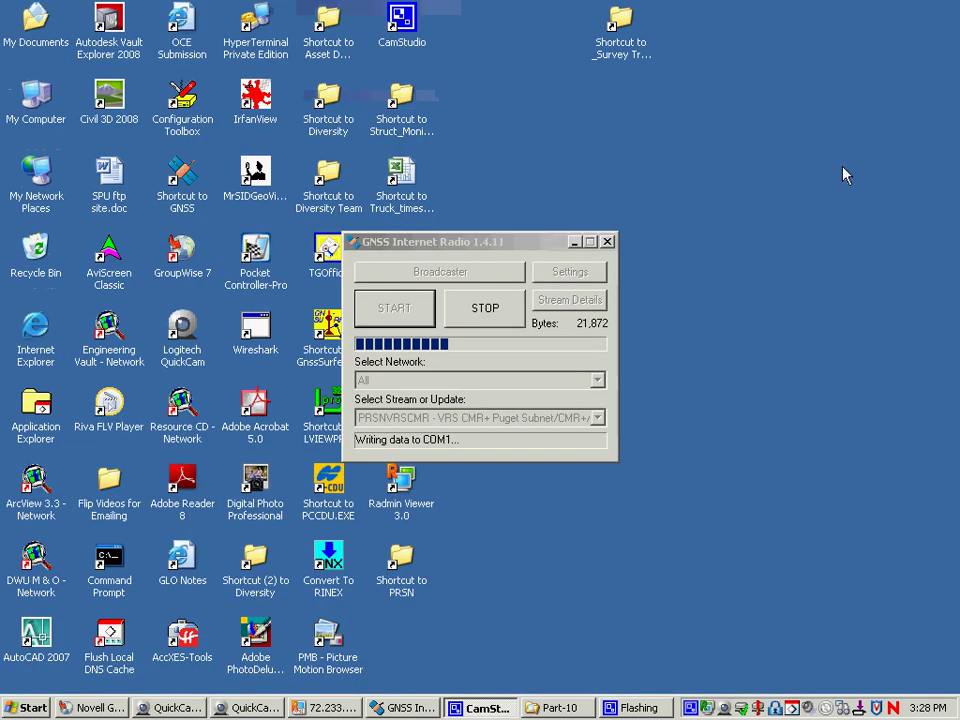
{"action": "left_click", "coordinate": [497, 322]}
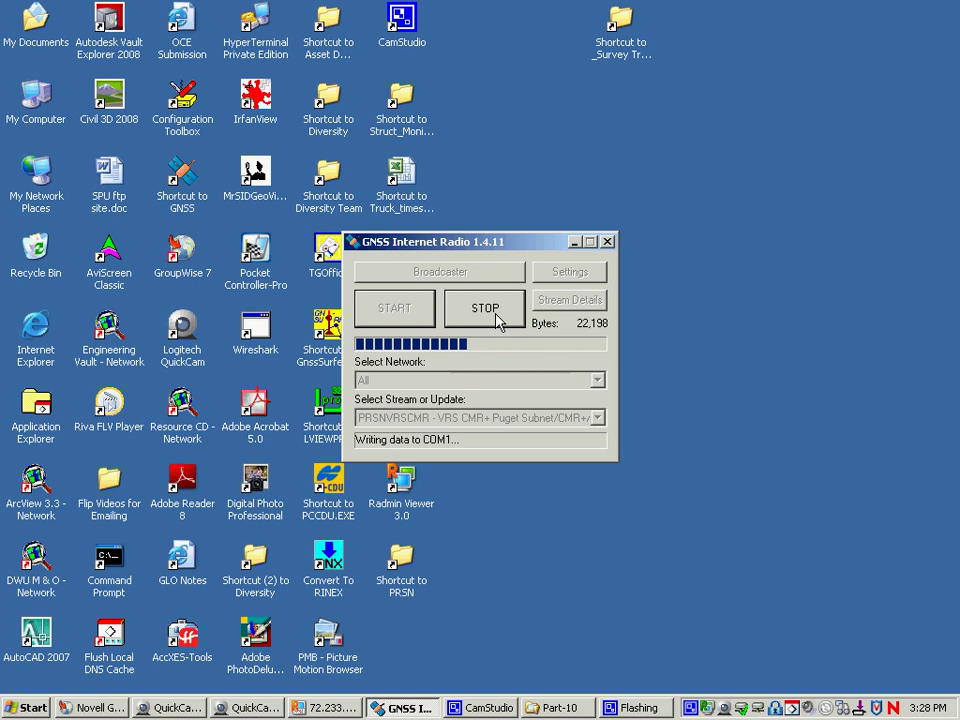
{"action": "left_click", "coordinate": [497, 322]}
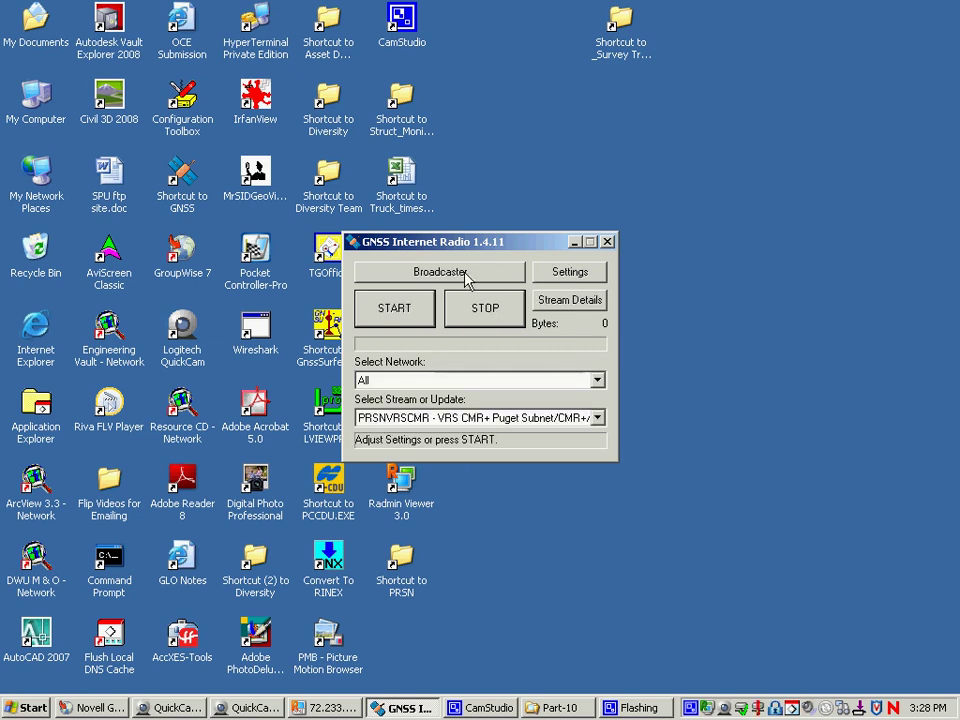
Step: Change the broadcaster User-ID to training, enter its password, and confirm
{"action": "left_click", "coordinate": [466, 282]}
{"action": "left_click_drag", "start_coordinate": [388, 230], "coordinate": [317, 222]}
{"action": "type", "text": "c"}
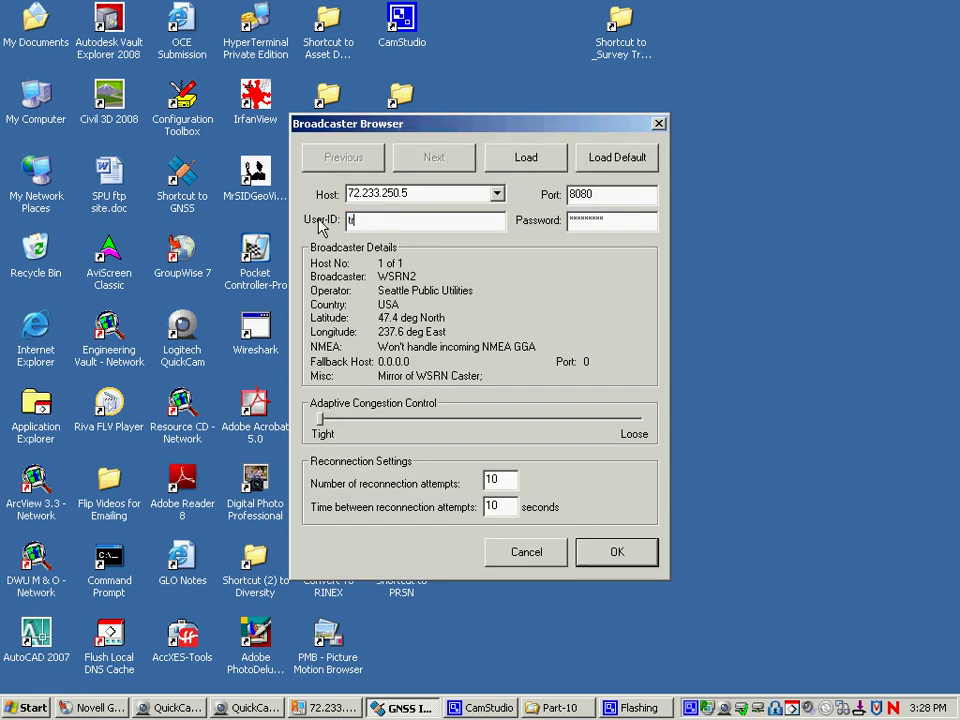
{"action": "type", "text": "raining"}
{"action": "key", "text": "Tab"}
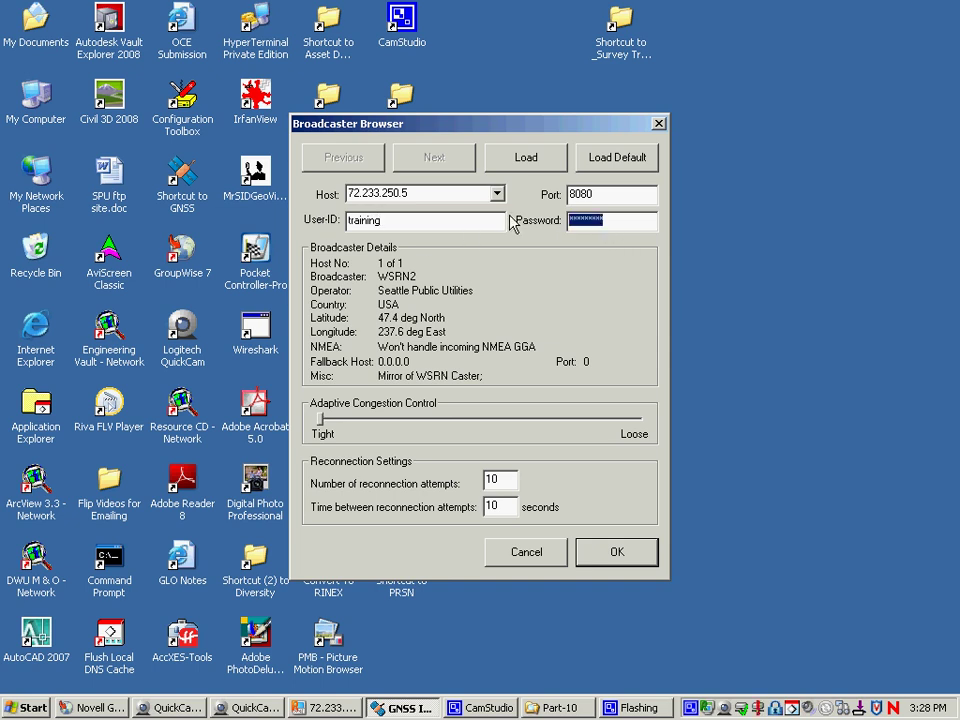
{"action": "type", "text": "*********"}
{"action": "key", "text": "BackSpace"}
{"action": "key", "text": "BackSpace"}
{"action": "key", "text": "BackSpace"}
{"action": "key", "text": "BackSpace"}
{"action": "key", "text": "BackSpace"}
{"action": "key", "text": "BackSpace"}
{"action": "key", "text": "BackSpace"}
{"action": "key", "text": "BackSpace"}
{"action": "key", "text": "BackSpace"}
{"action": "type", "text": "***********"}
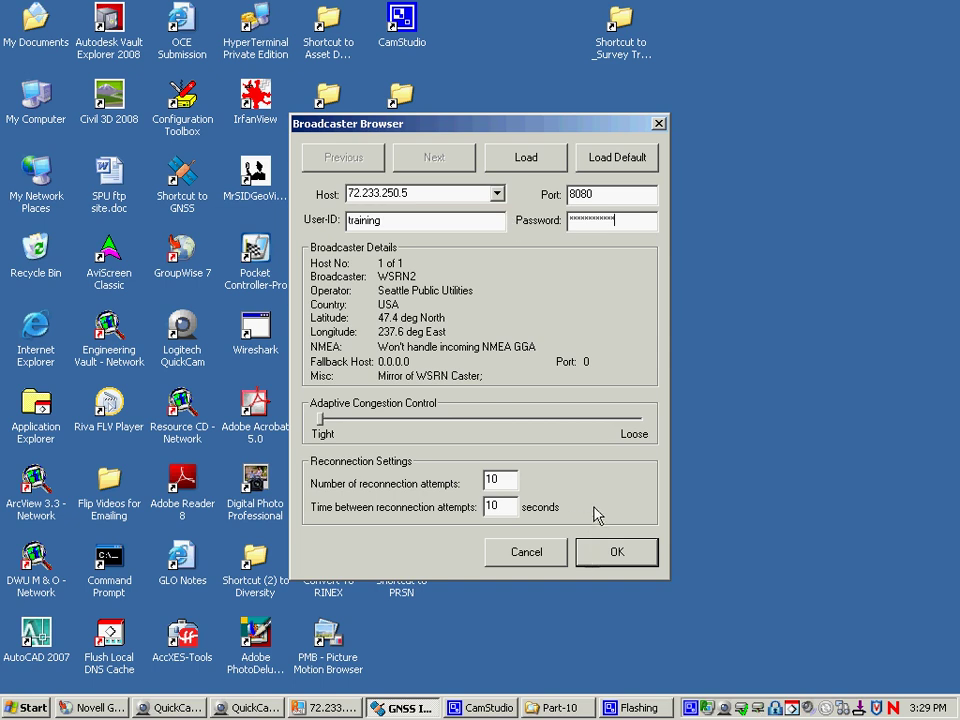
{"action": "left_click", "coordinate": [598, 565]}
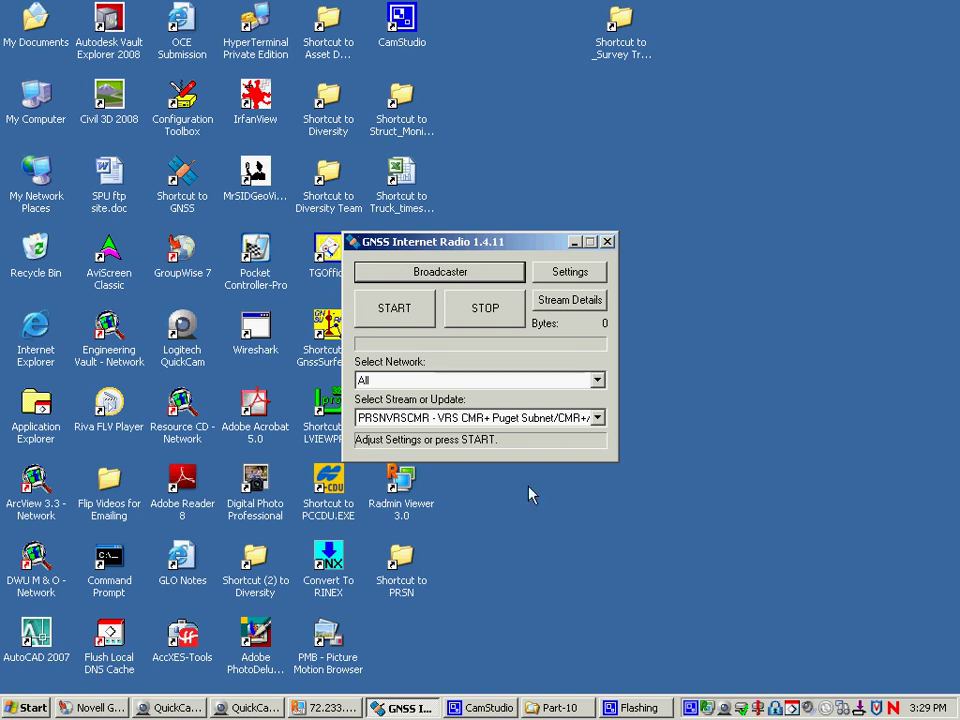
Step: Select the ARLI-23 Arlington WA Single Base stream from the list and start it
{"action": "left_click", "coordinate": [597, 418]}
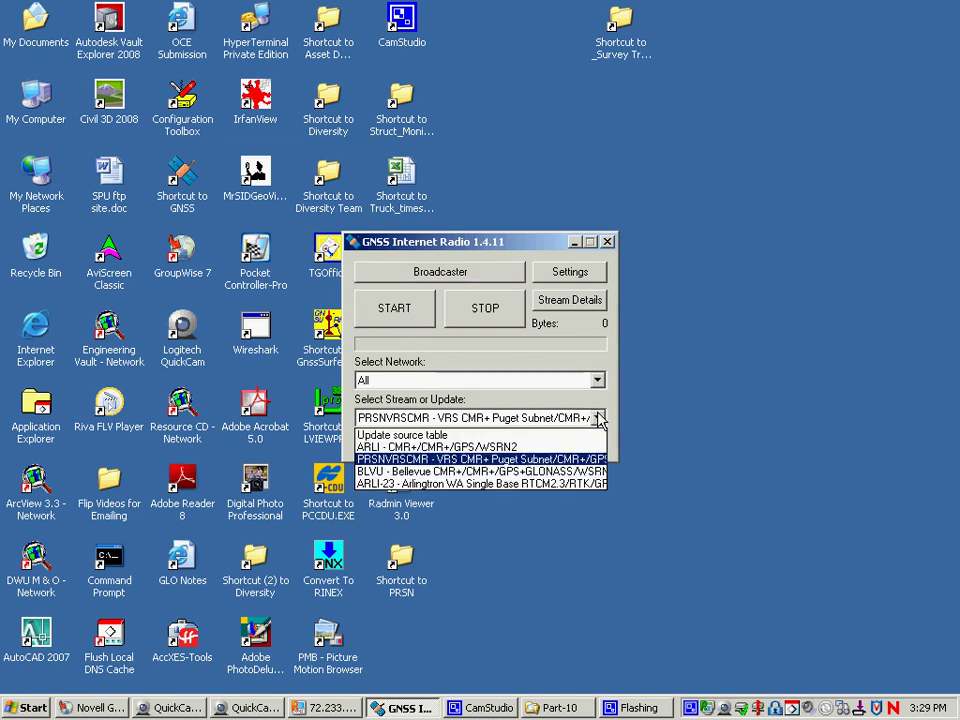
{"action": "left_click", "coordinate": [545, 483]}
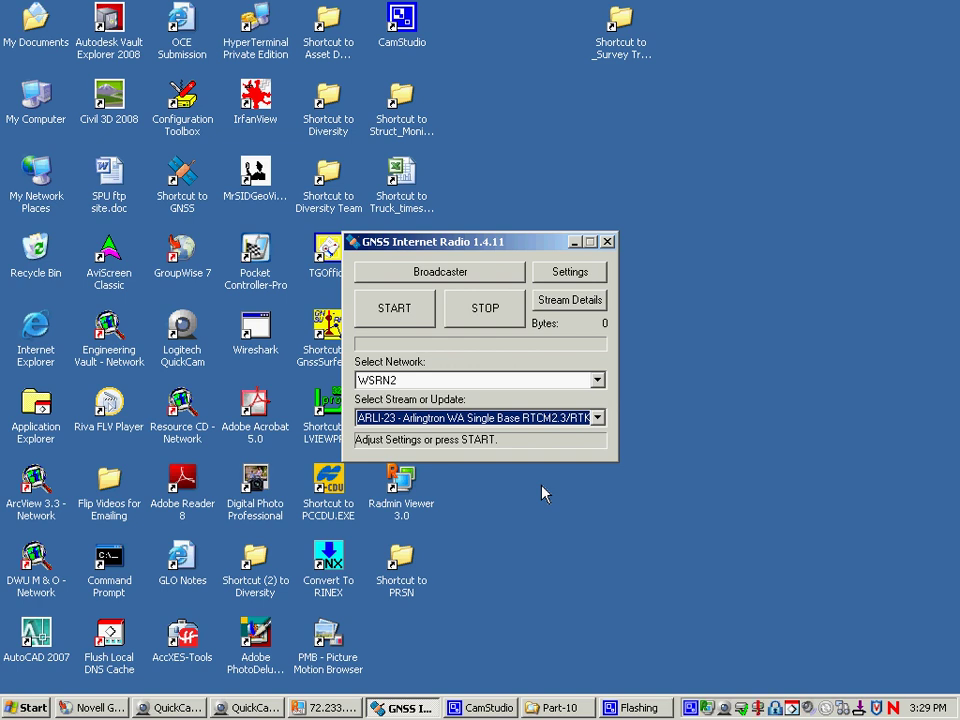
{"action": "left_click", "coordinate": [398, 320]}
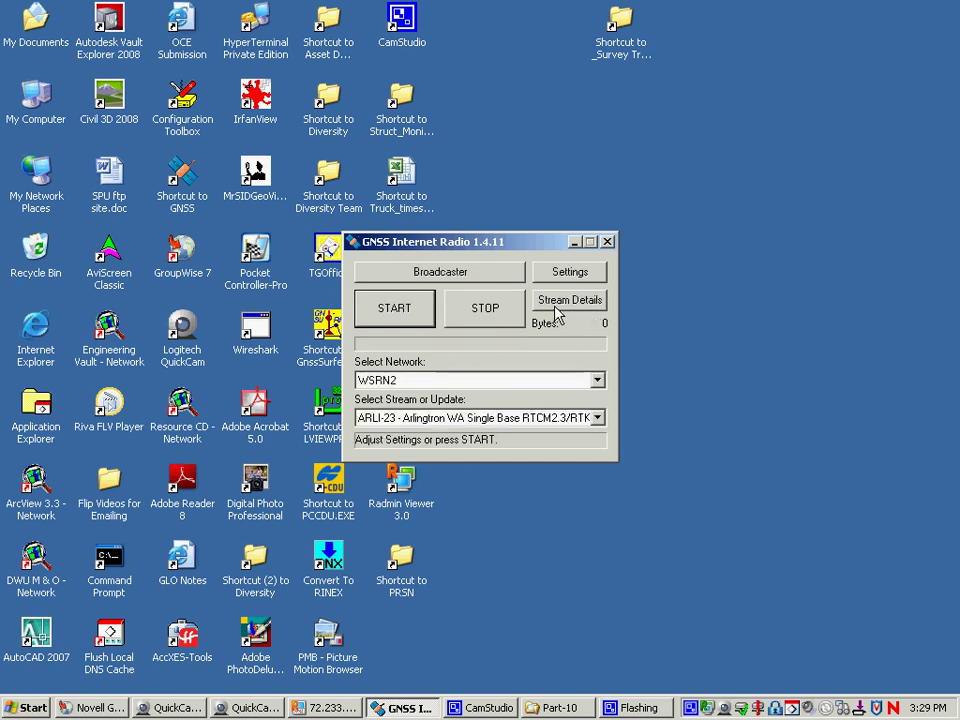
{"action": "left_click", "coordinate": [557, 308]}
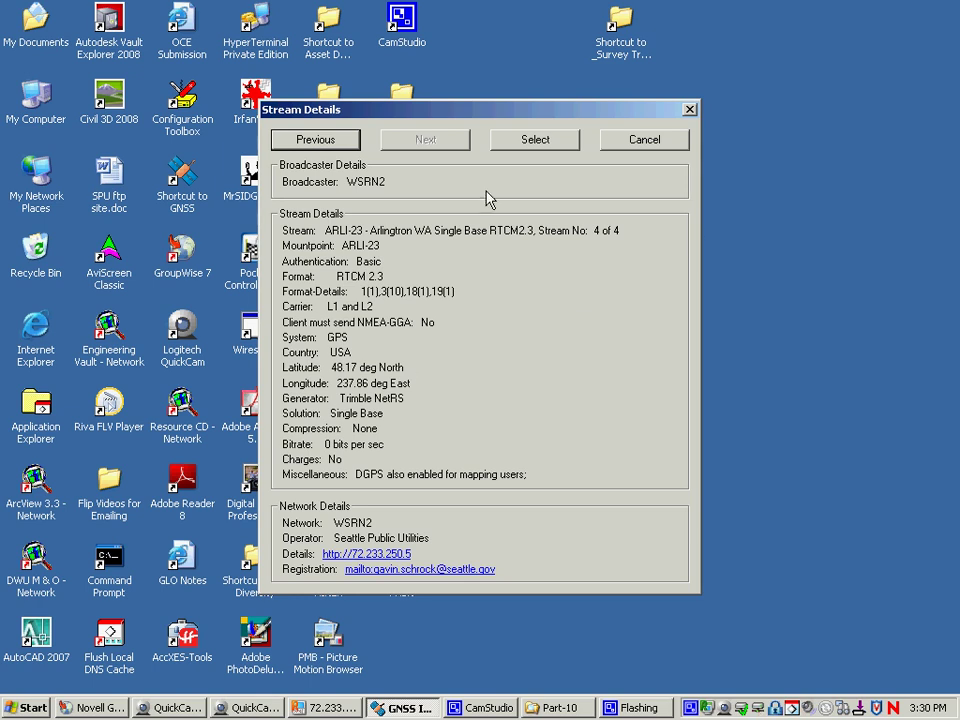
{"action": "left_click", "coordinate": [632, 142]}
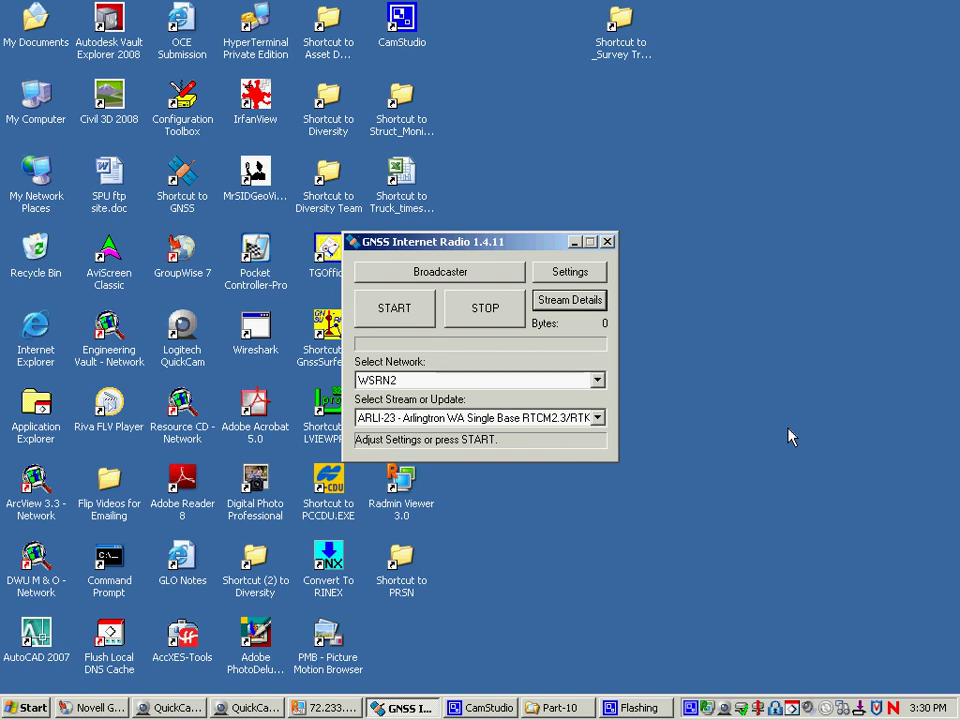
{"action": "left_click", "coordinate": [327, 335]}
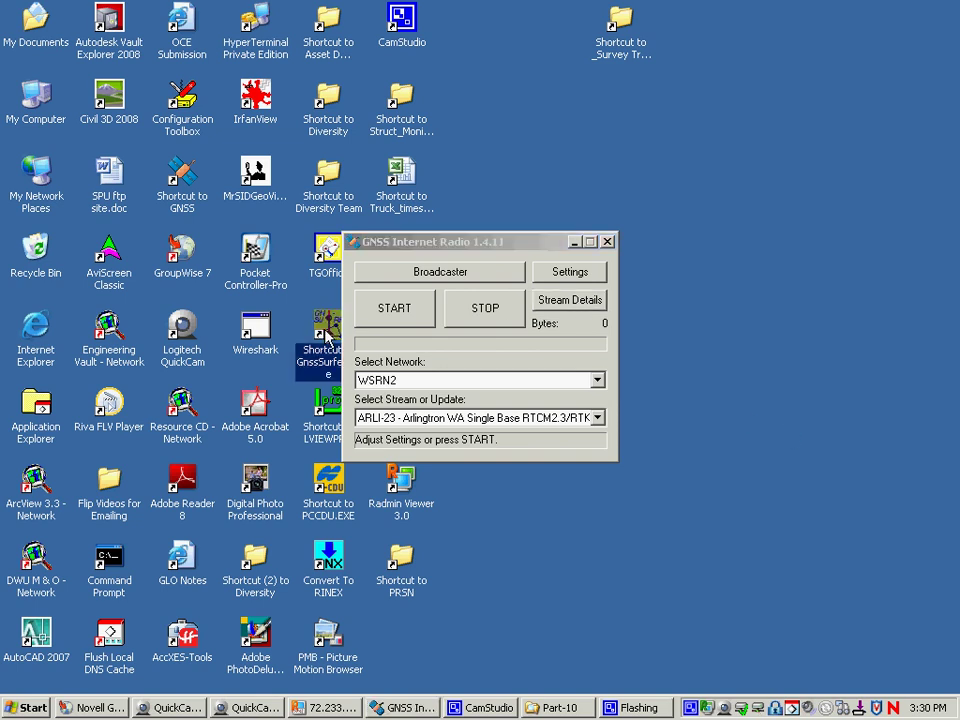
{"action": "double_click", "coordinate": [327, 335]}
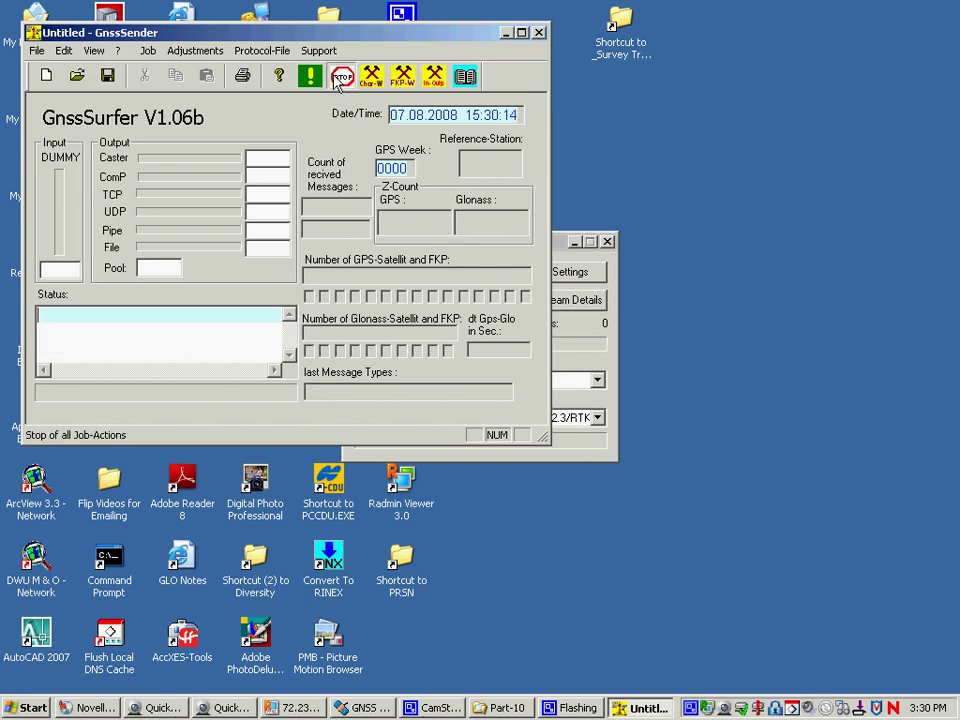
{"action": "left_click", "coordinate": [197, 51]}
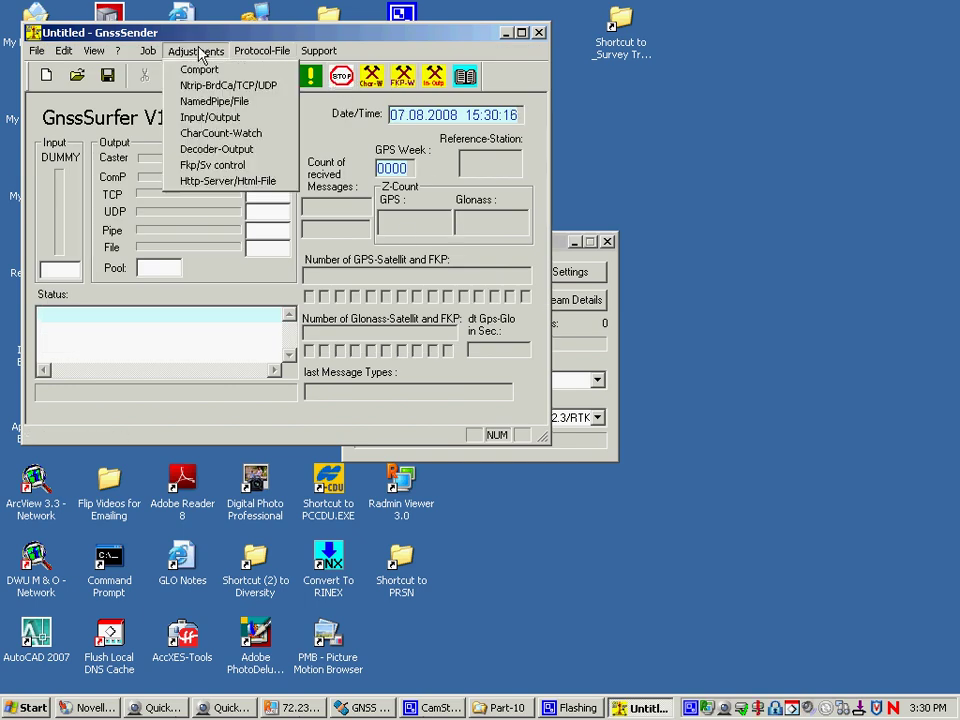
{"action": "left_click", "coordinate": [199, 114]}
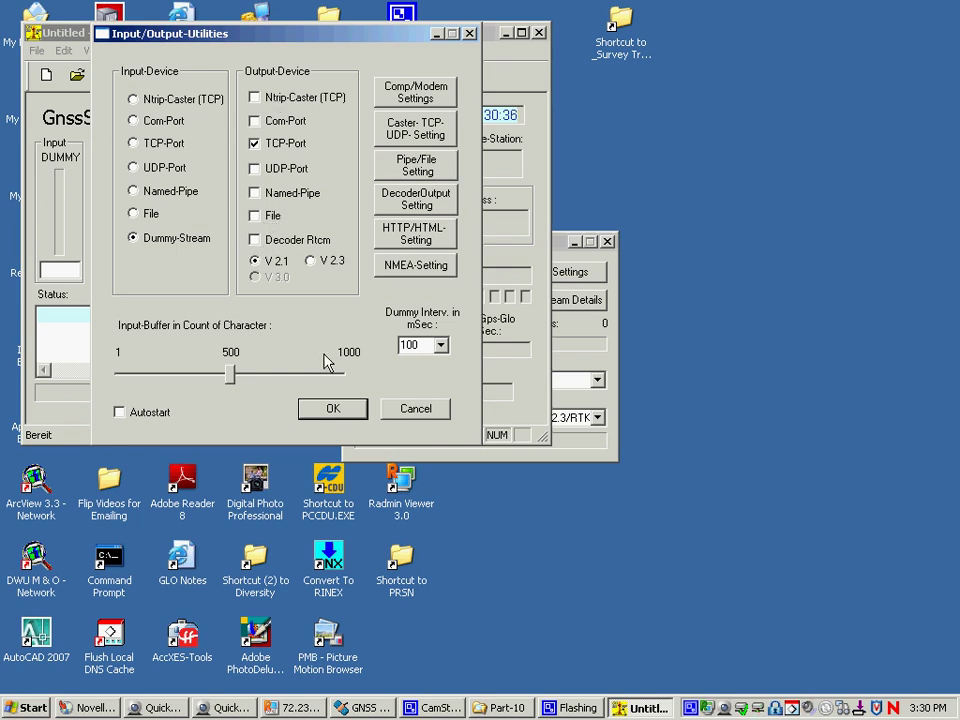
{"action": "left_click", "coordinate": [405, 412]}
{"action": "left_click", "coordinate": [321, 52]}
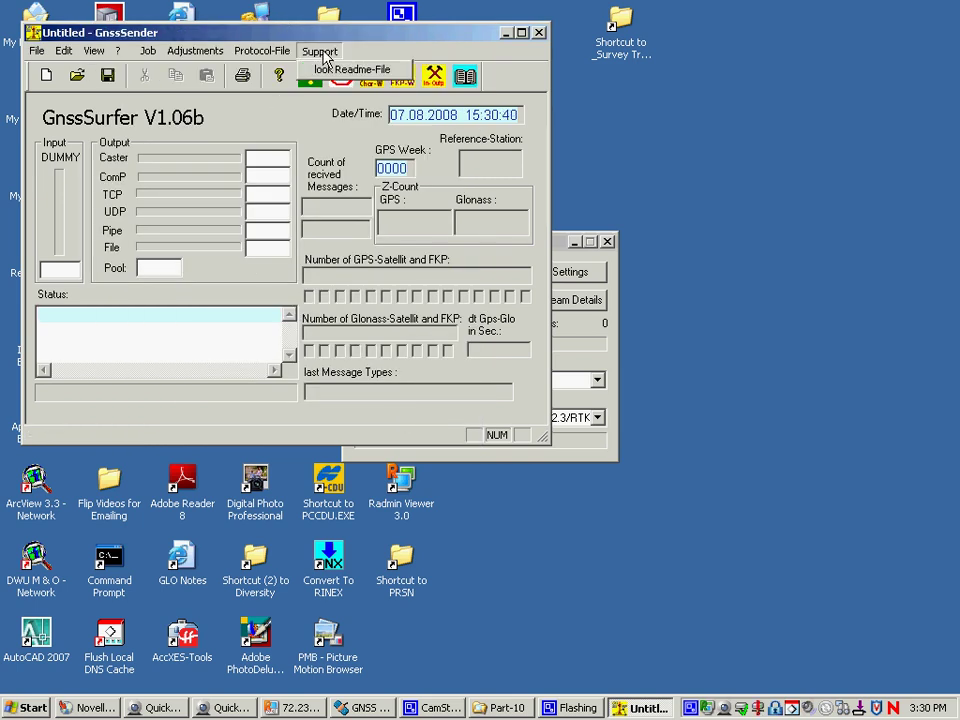
{"action": "left_click", "coordinate": [335, 69]}
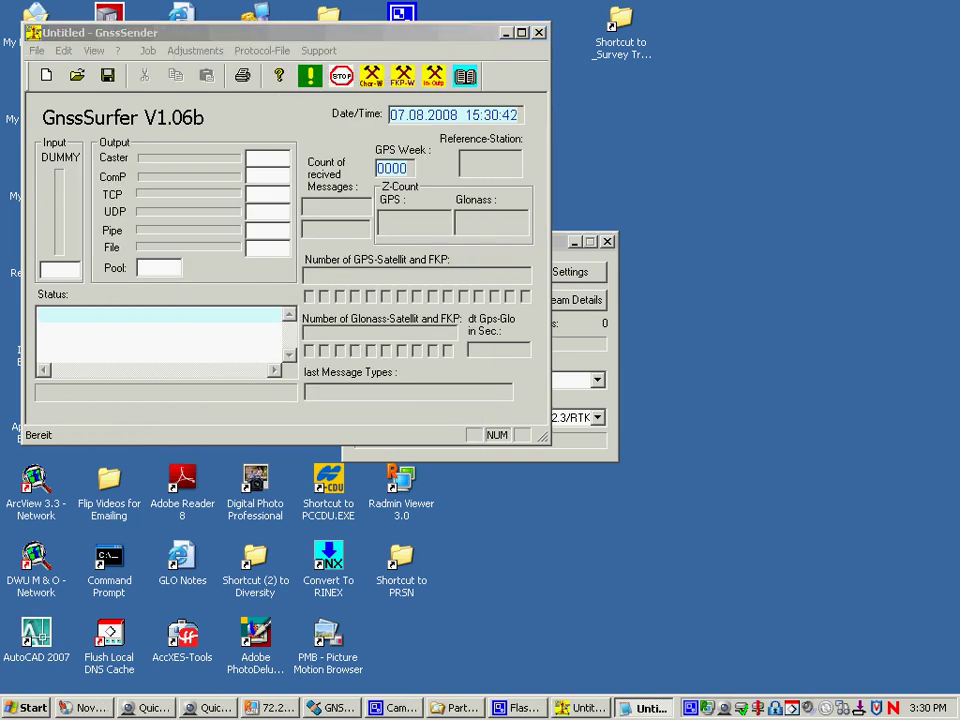
{"action": "left_click", "coordinate": [538, 33]}
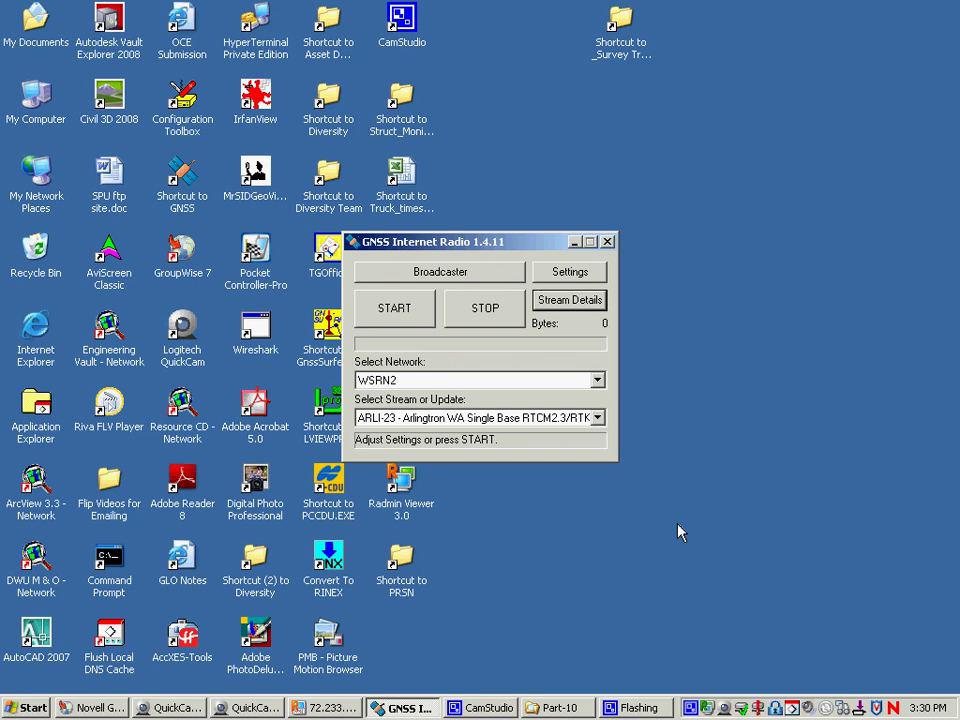
Step: Switch to the QuickCam QuickCapture window from the taskbar
{"action": "left_click", "coordinate": [170, 707]}
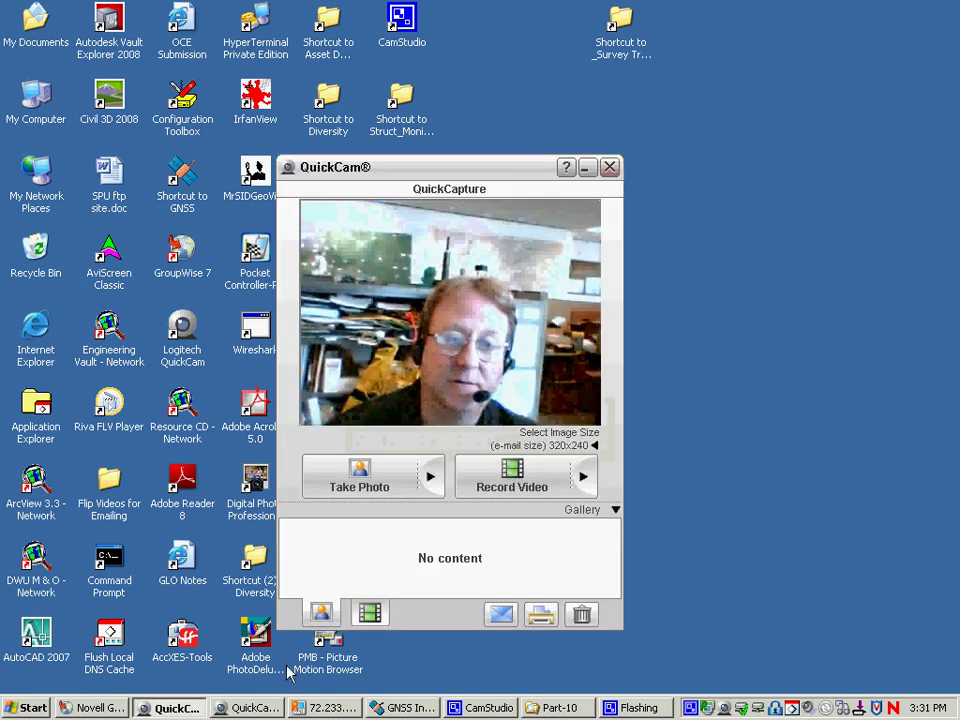